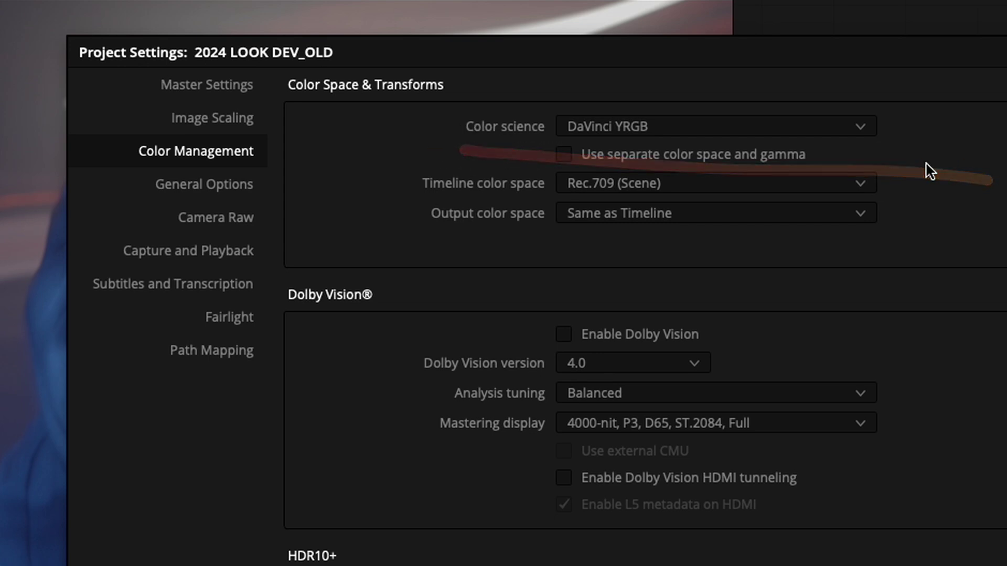
# Set the project's color science to ACEScct and the ACES version to ACES 1.3.
pyautogui.click(779, 130)
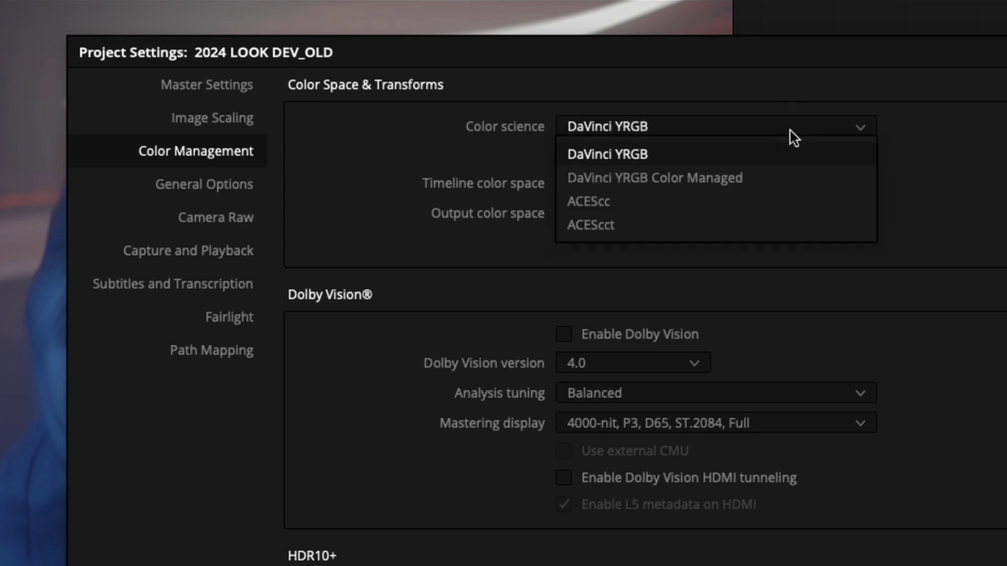
pyautogui.click(687, 230)
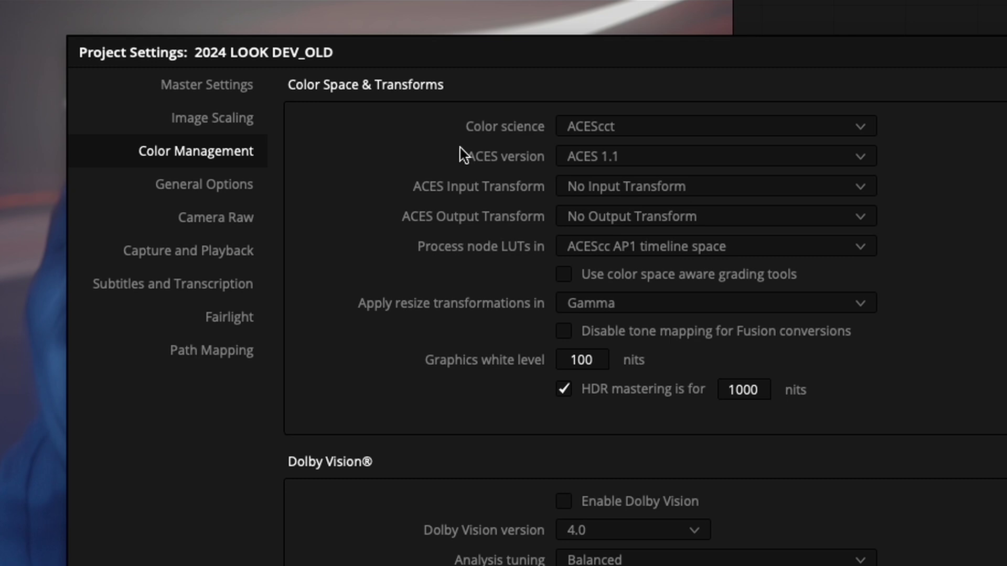
pyautogui.moveTo(462, 171); pyautogui.dragTo(571, 169)
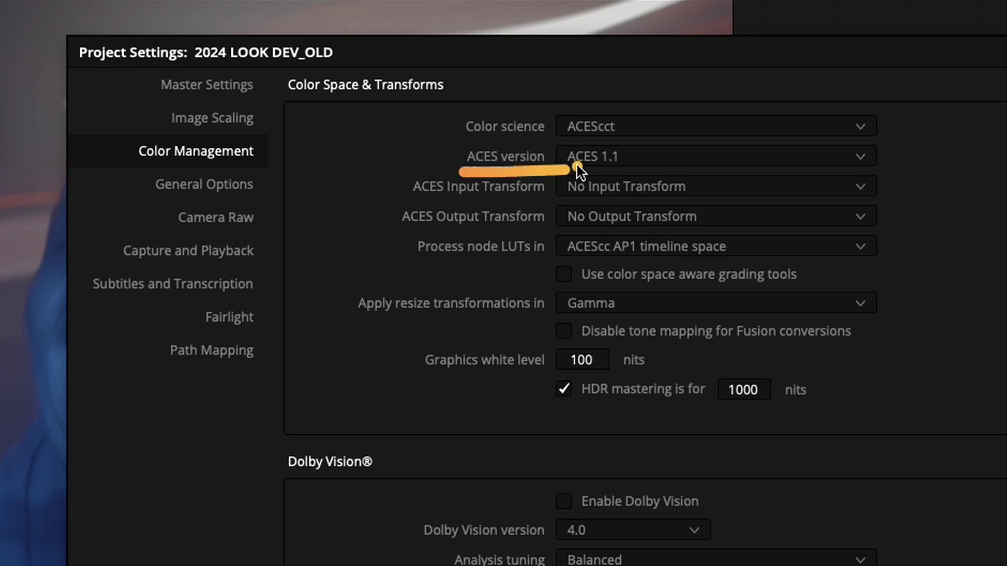
pyautogui.click(639, 157)
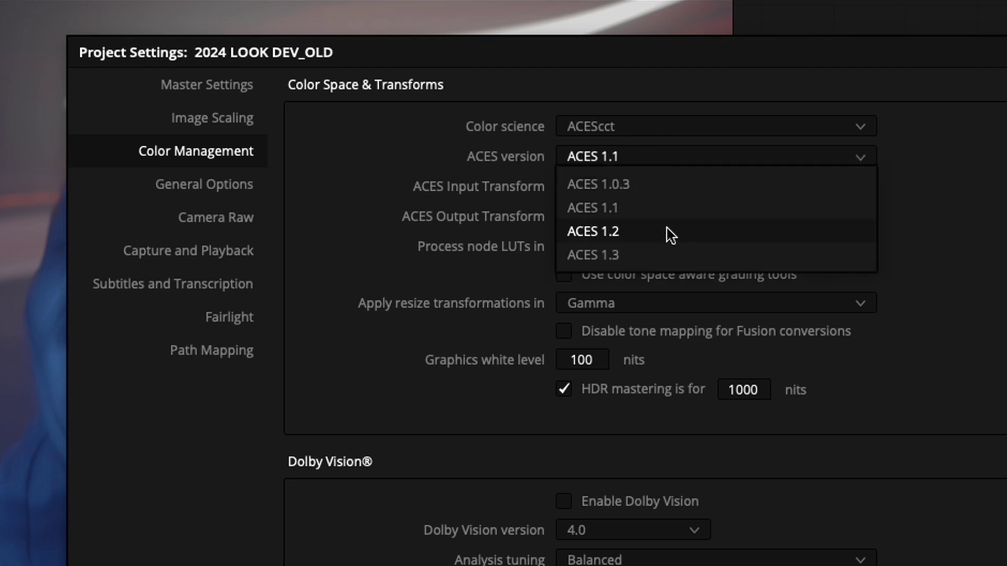
pyautogui.click(636, 256)
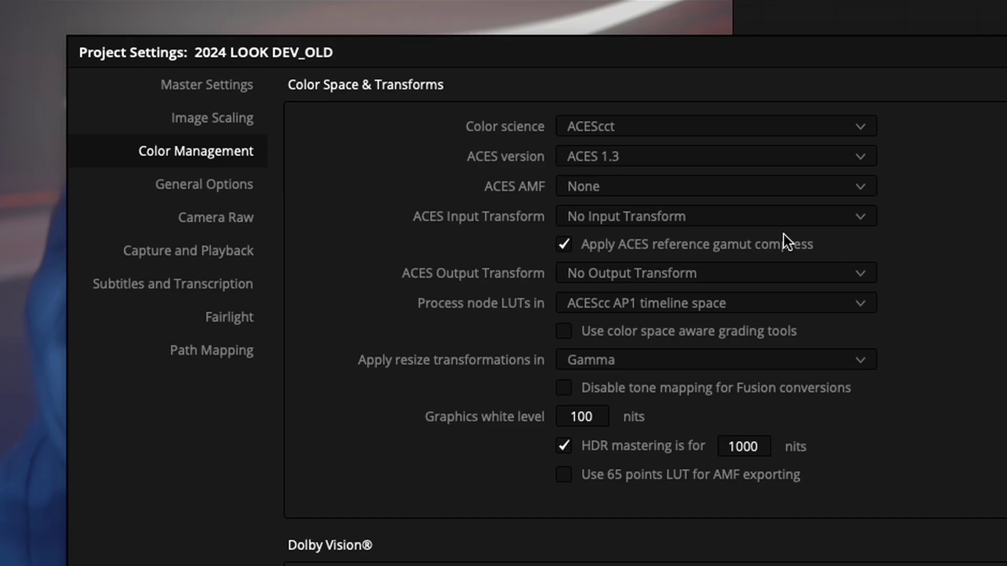
# Set the ACES Input Transform to Sony SLog3 SGamut3Cine.
pyautogui.click(754, 217)
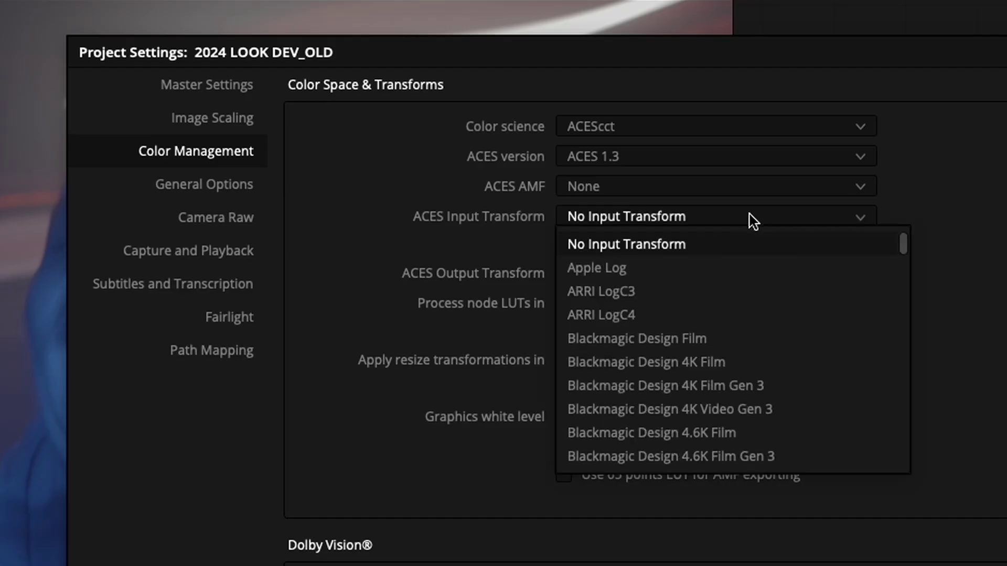
pyautogui.press('s')
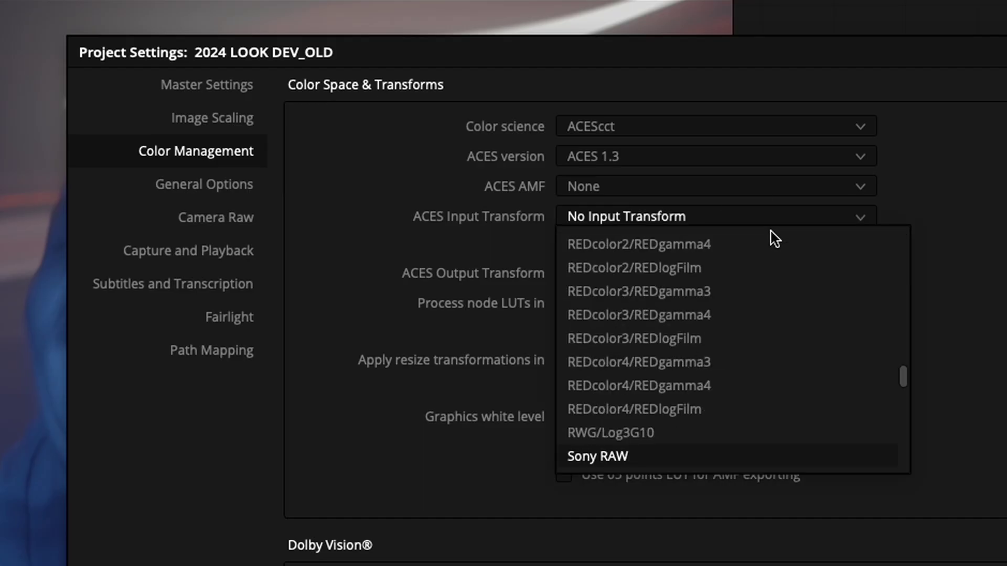
pyautogui.press('Down')
pyautogui.press('Down')
pyautogui.press('Down')
pyautogui.press('Down')
pyautogui.press('Down')
pyautogui.press('Down')
pyautogui.press('Down')
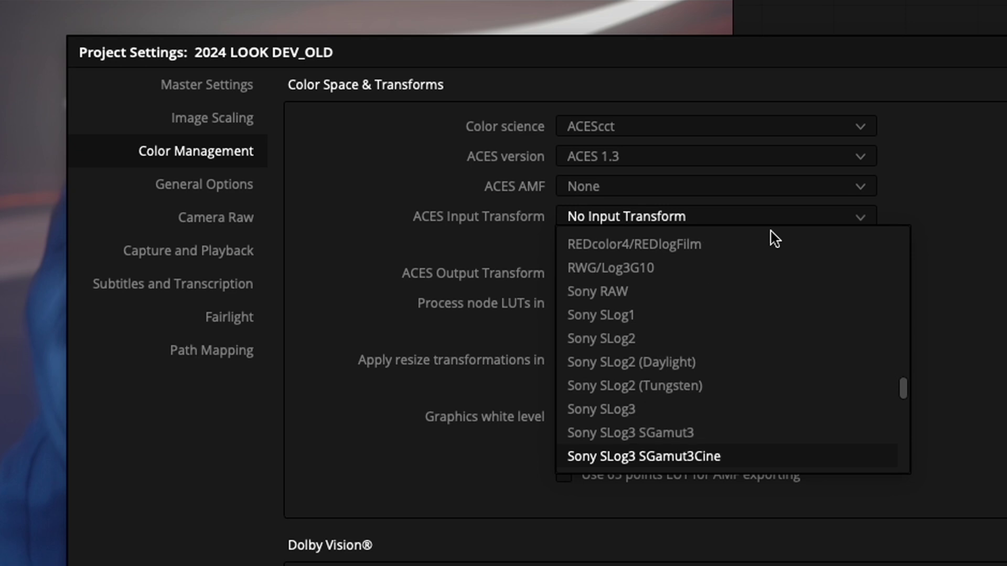
pyautogui.press('Return')
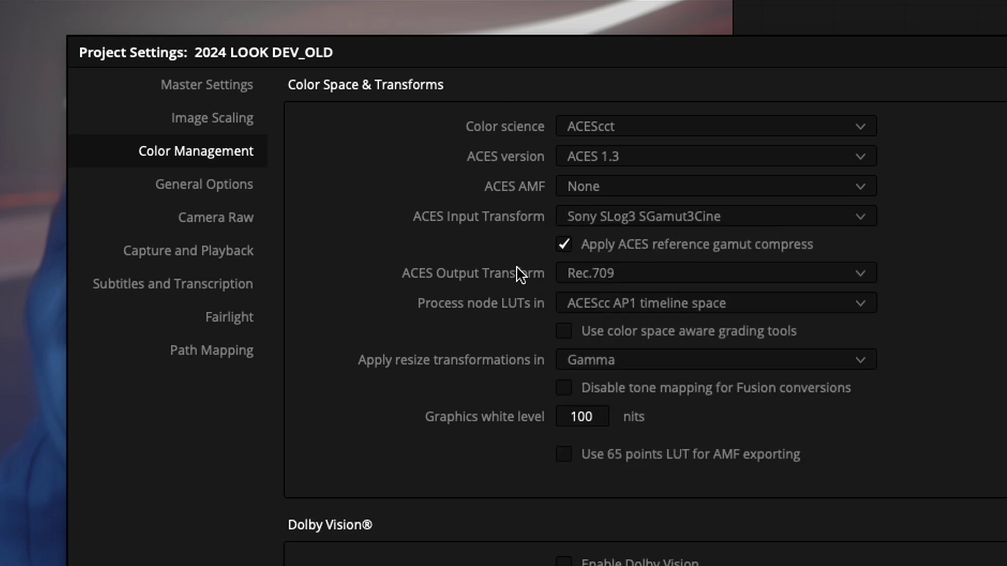
# Set the ACES Output Transform to Rec.709, enable color space aware grading tools, and save the project settings.
pyautogui.click(729, 278)
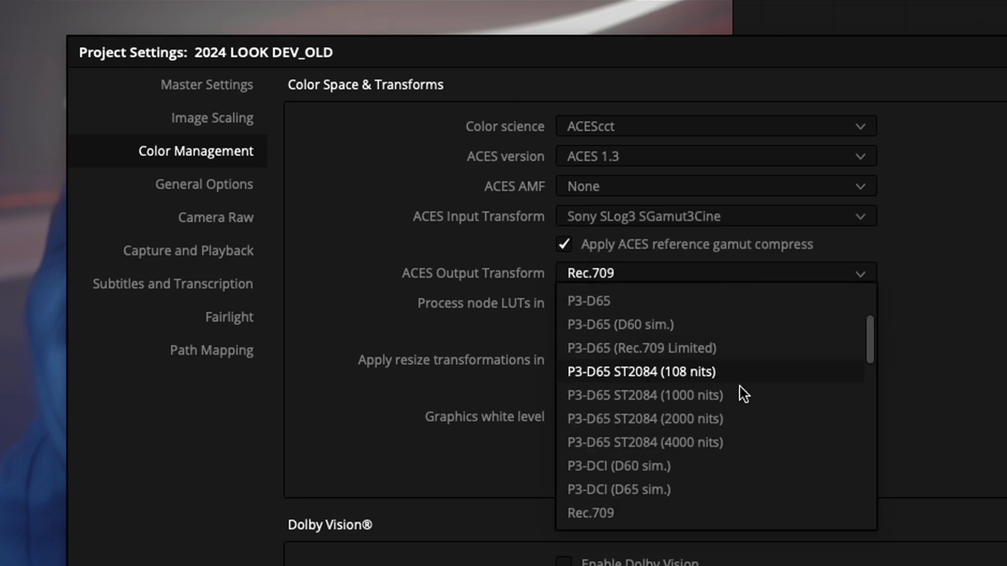
pyautogui.click(708, 520)
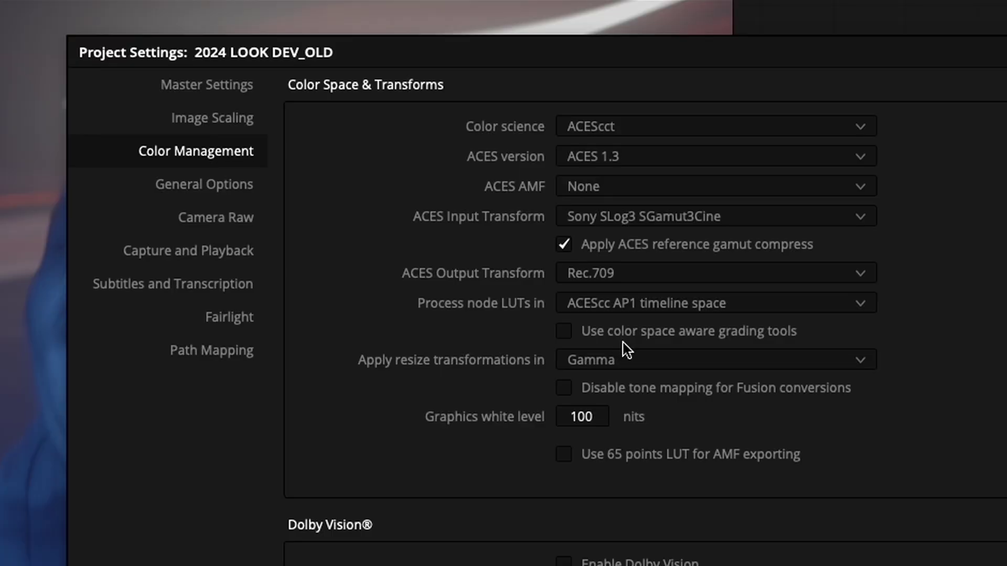
pyautogui.click(568, 334)
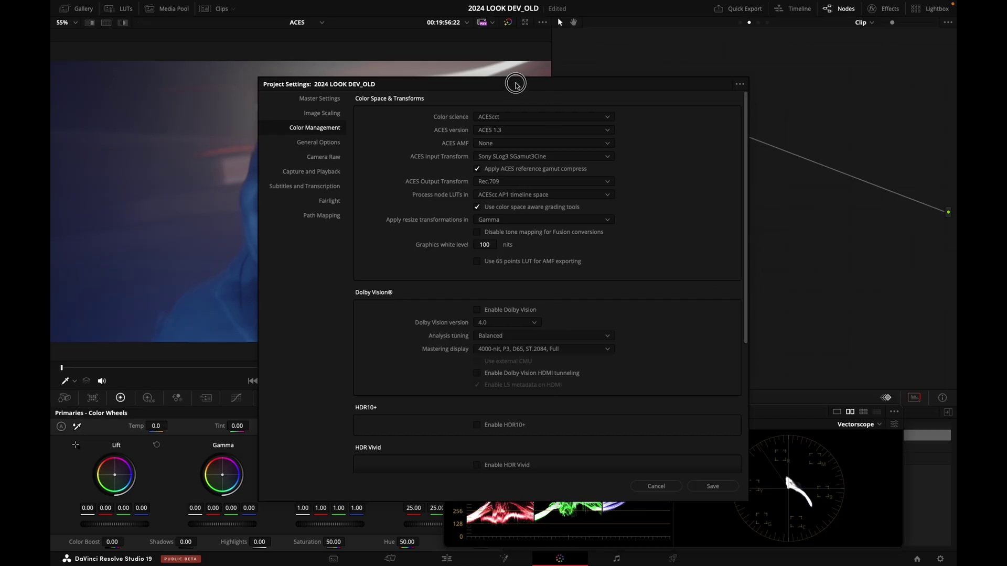
pyautogui.moveTo(515, 84); pyautogui.dragTo(706, 49)
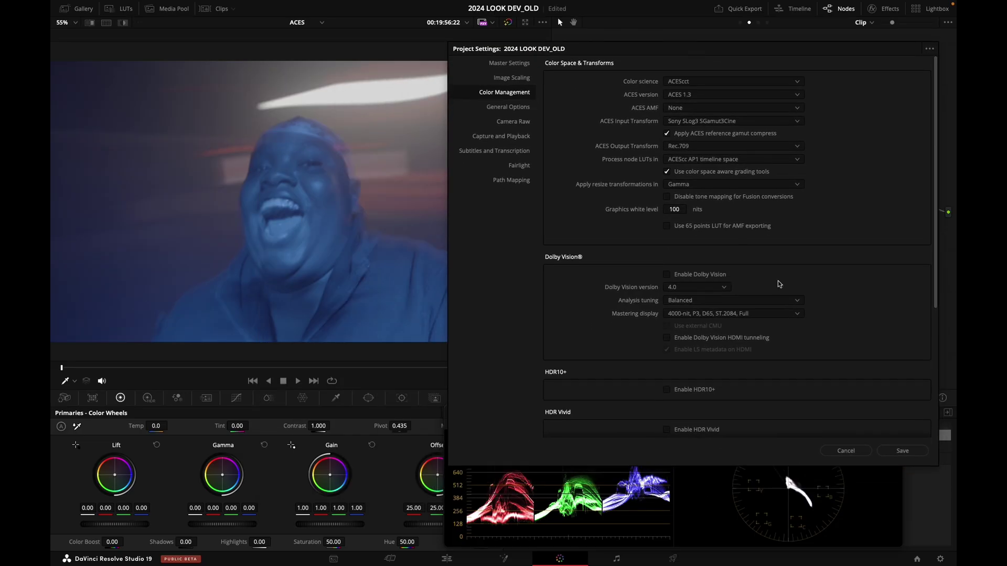
pyautogui.click(901, 451)
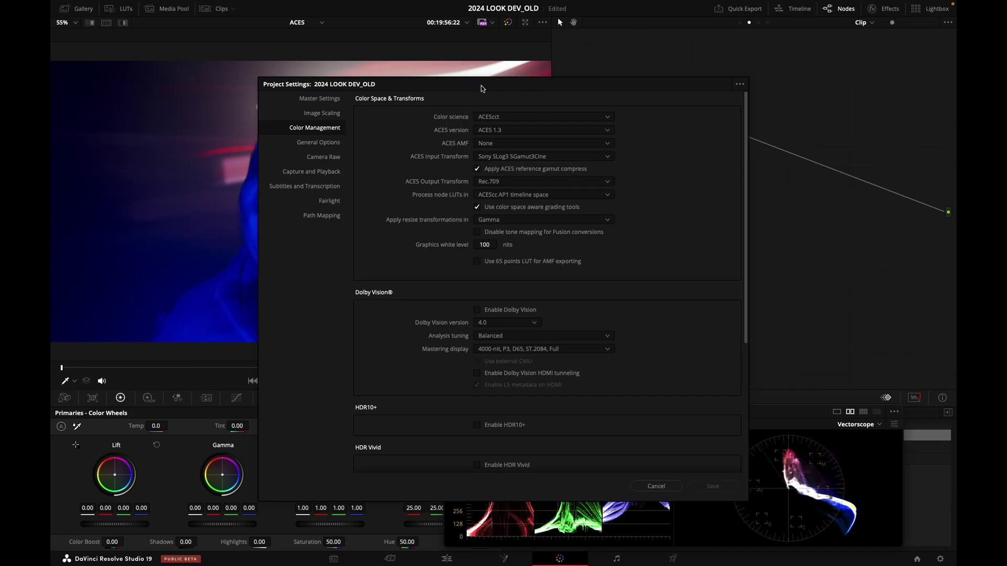
# Turn off ACES reference gamut compress, save the project settings, and inspect the image full screen.
pyautogui.moveTo(482, 88); pyautogui.dragTo(650, 42)
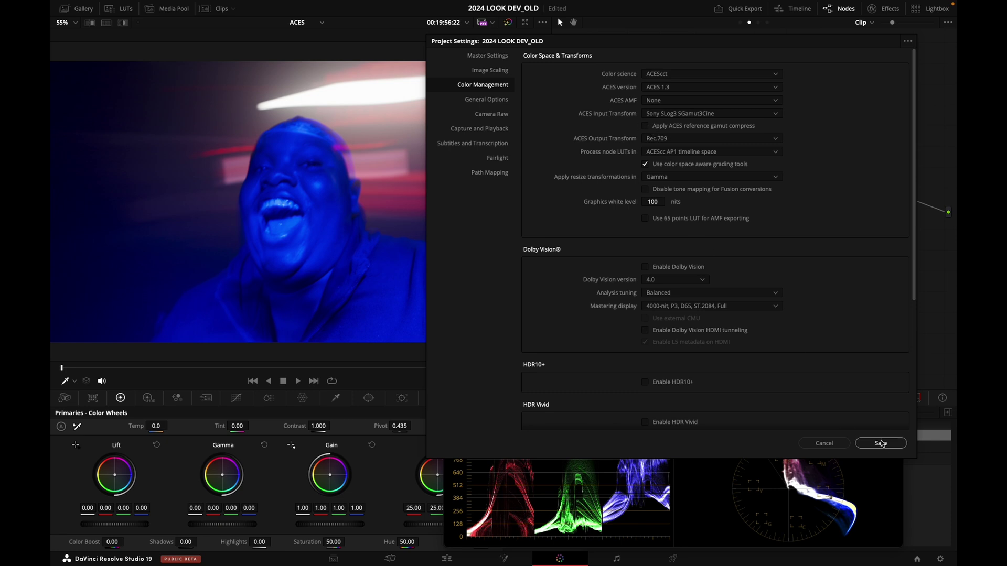
pyautogui.click(880, 444)
pyautogui.press('super+f')
pyautogui.moveTo(522, 198)
pyautogui.mouseDown()
pyautogui.moveTo(568, 443)
pyautogui.moveTo(278, 269)
pyautogui.mouseUp()
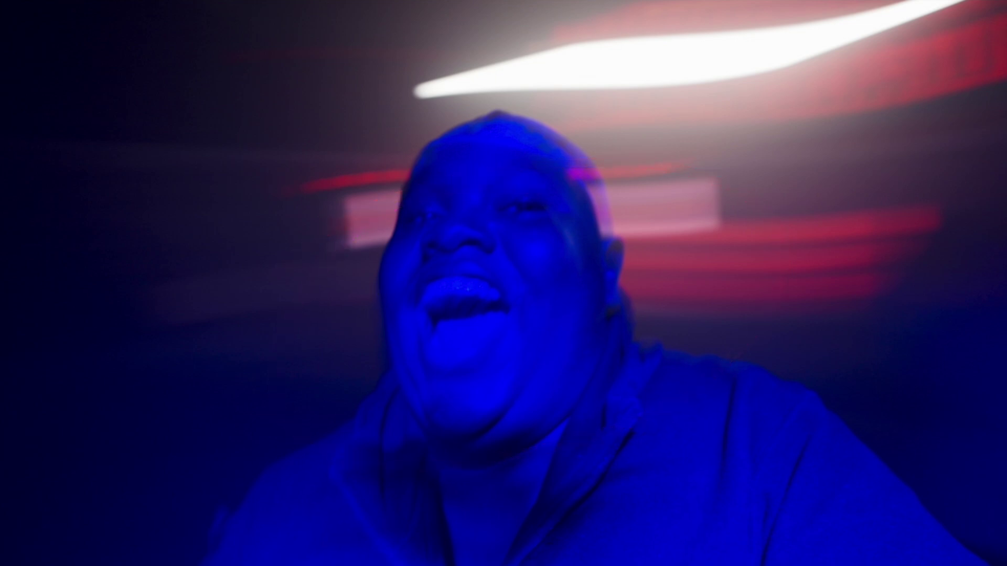
pyautogui.press('super+f')
# Turn ACES reference gamut compress back on in the project settings and save them.
pyautogui.click(942, 558)
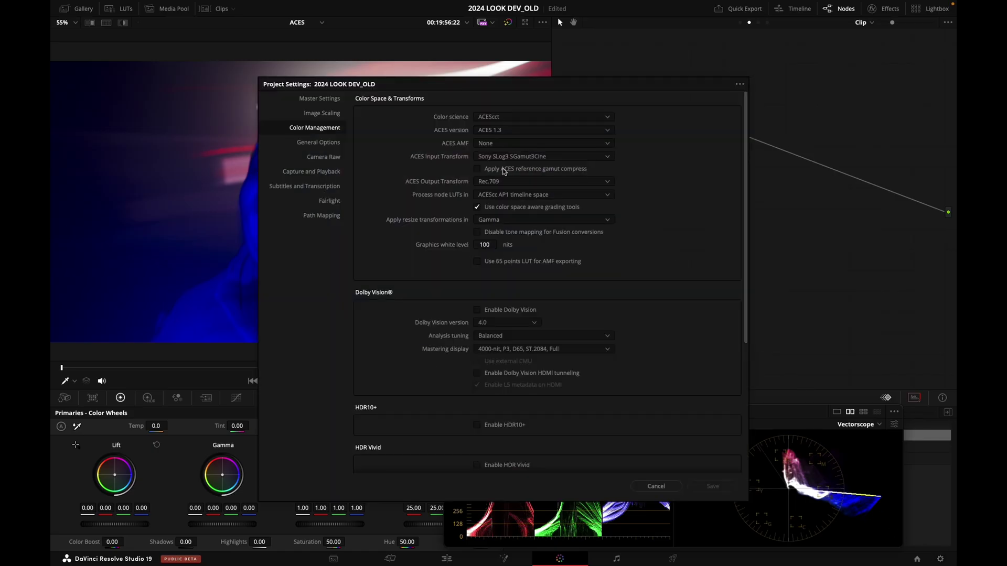
pyautogui.moveTo(496, 101); pyautogui.dragTo(662, 66)
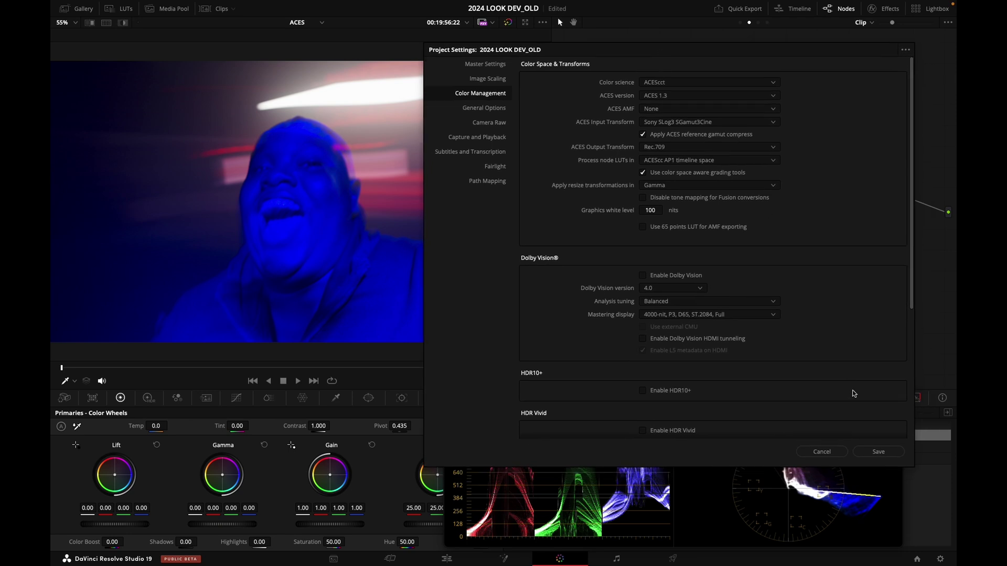
pyautogui.click(875, 452)
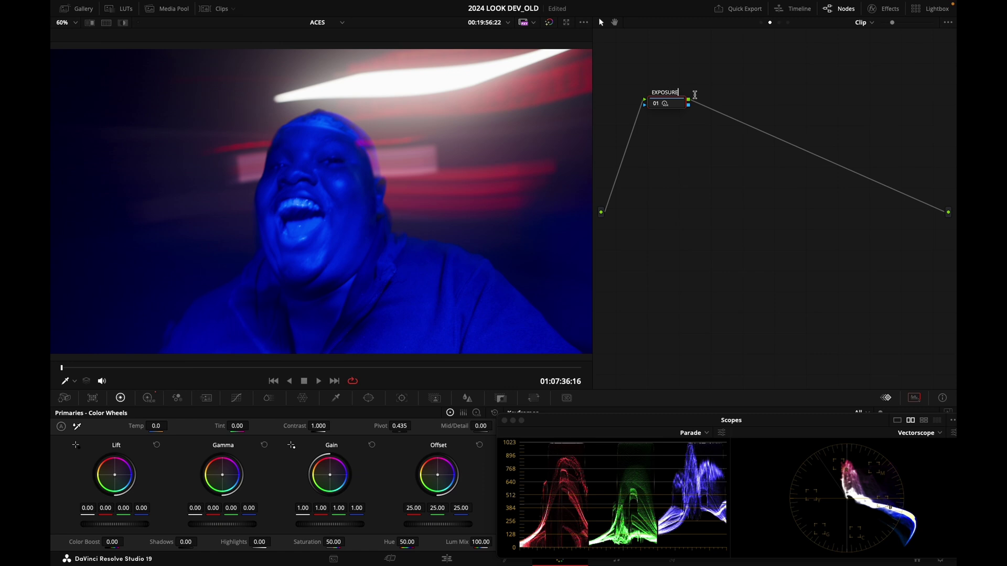
# Add a serial node labelled WB after EXPOSURE, warm the image with the HDR Global wheel, and compare it off and on.
pyautogui.hotkey('alt', 's')
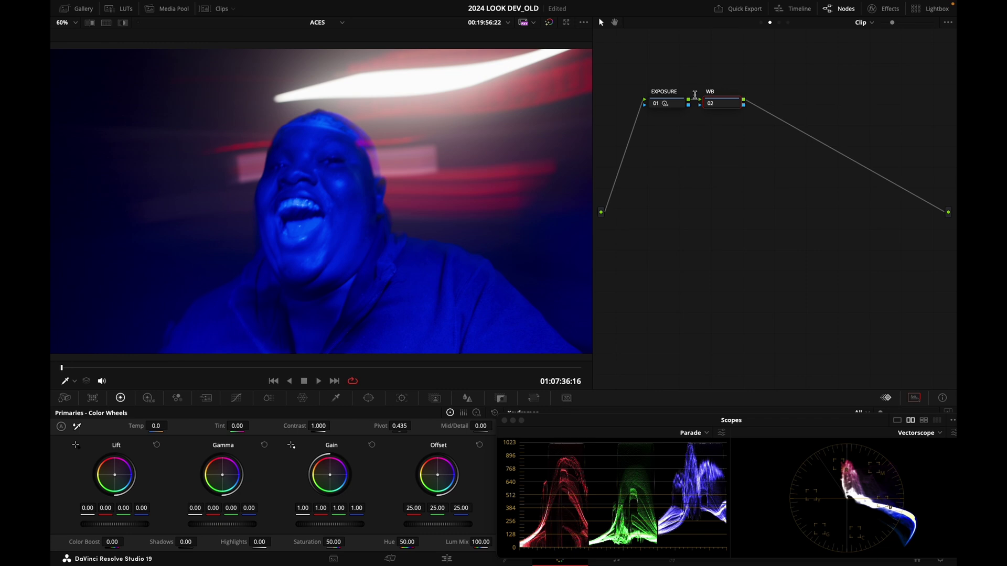
pyautogui.hotkey('alt', 'h')
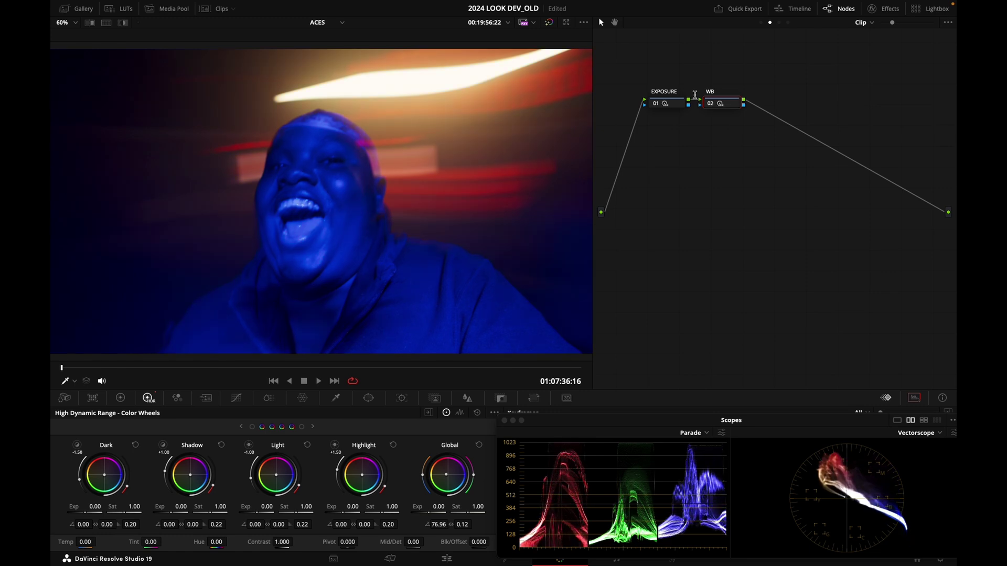
pyautogui.hotkey('ctrl', 'd')
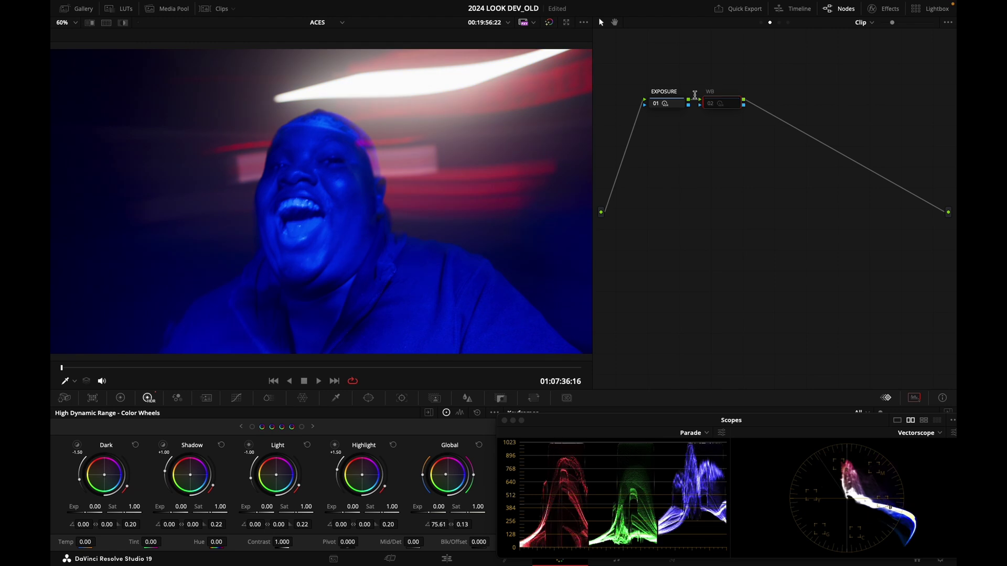
pyautogui.hotkey('ctrl', 'd')
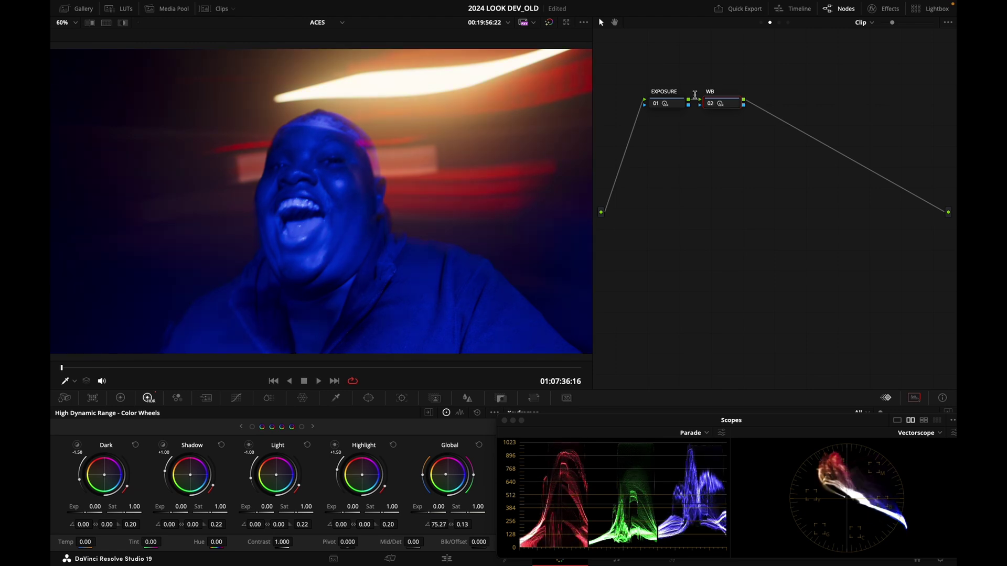
# Add a third serial node and set its primaries contrast to 1.195 and pivot to 0.337.
pyautogui.hotkey('alt', 's')
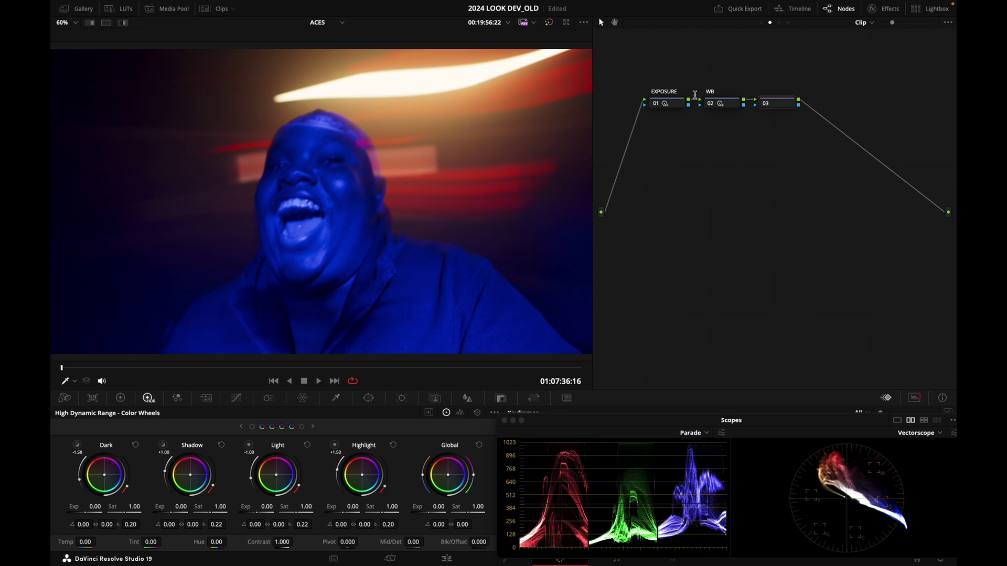
pyautogui.hotkey('alt', 'z')
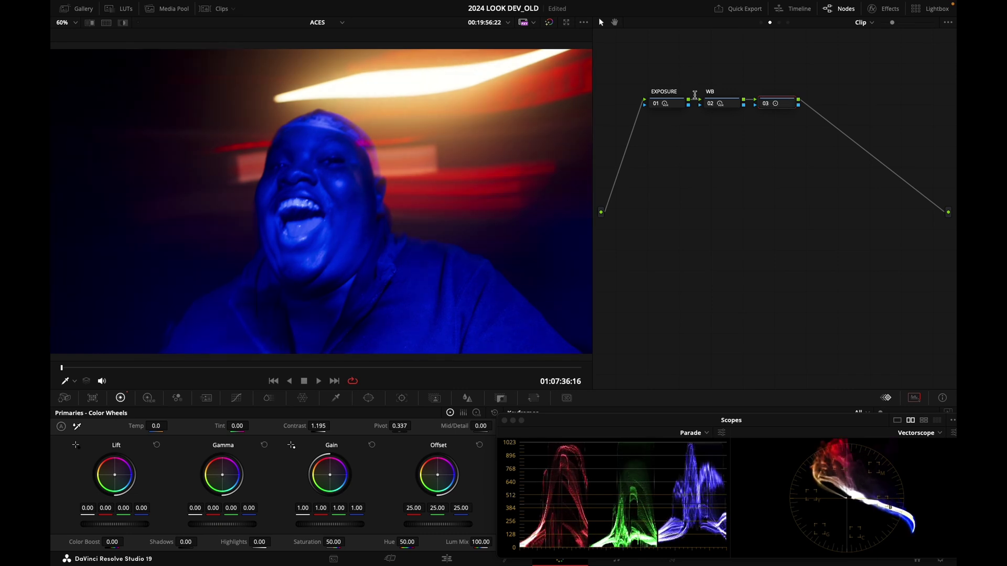
# Add a fourth serial node, place it below the node row, and apply the Resolve FX Glow effect to it.
pyautogui.hotkey('alt', 's')
pyautogui.click(888, 10)
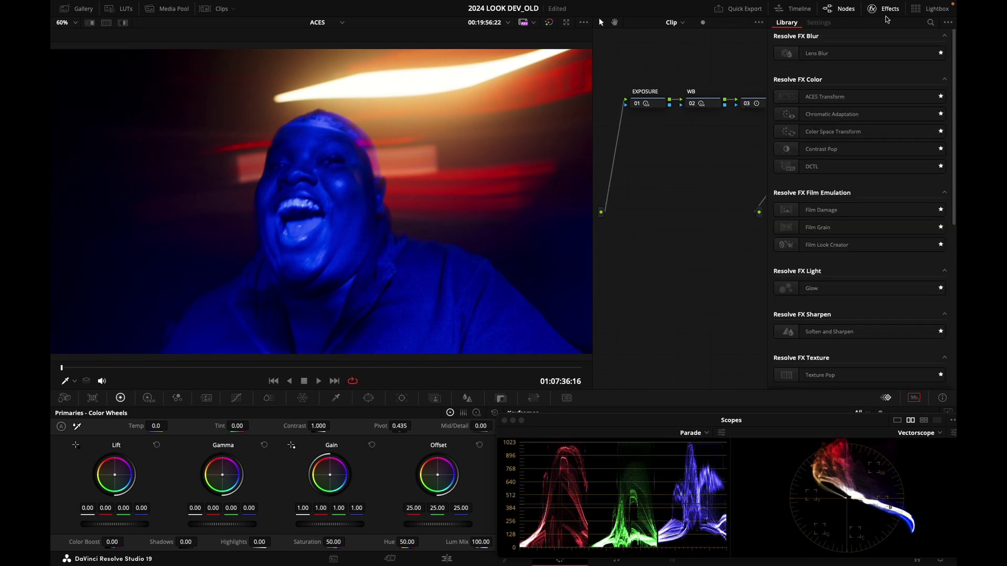
pyautogui.click(880, 11)
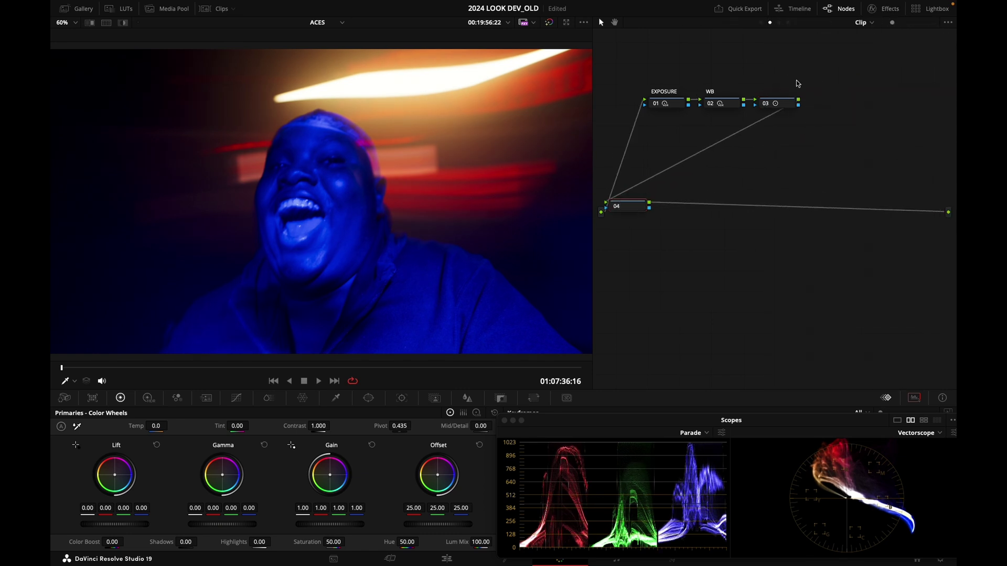
pyautogui.click(887, 6)
pyautogui.moveTo(813, 288); pyautogui.dragTo(706, 179)
pyautogui.click(892, 11)
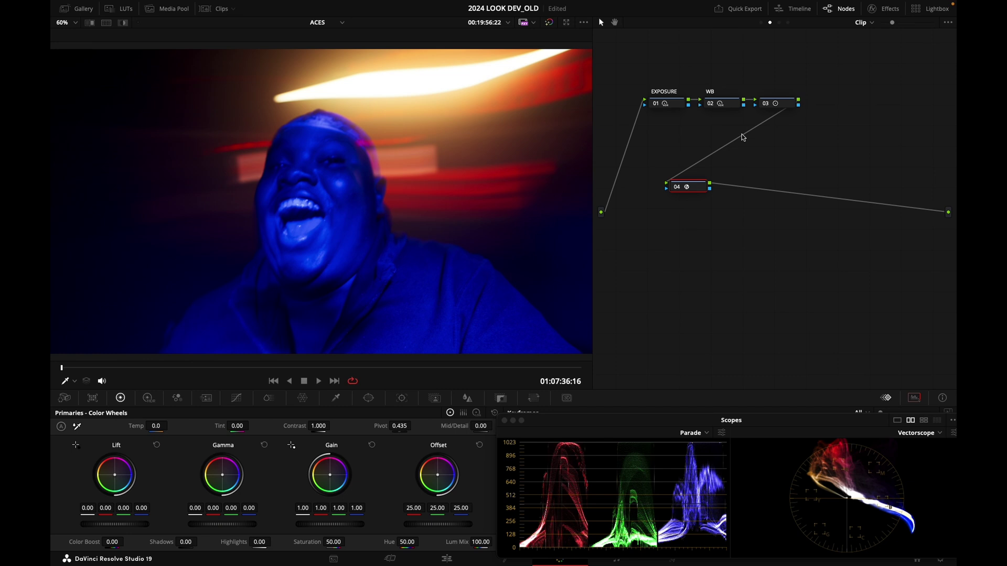
# Set the Glow effect's Shine Threshold to 0.706, Spread to 0.239 and Global Blend to 0.238.
pyautogui.click(882, 8)
pyautogui.moveTo(875, 65)
pyautogui.mouseDown()
pyautogui.moveTo(861, 65)
pyautogui.moveTo(875, 65)
pyautogui.mouseUp()
pyautogui.moveTo(876, 65); pyautogui.dragTo(872, 63)
pyautogui.moveTo(849, 113)
pyautogui.mouseDown()
pyautogui.moveTo(859, 116)
pyautogui.moveTo(842, 116)
pyautogui.mouseUp()
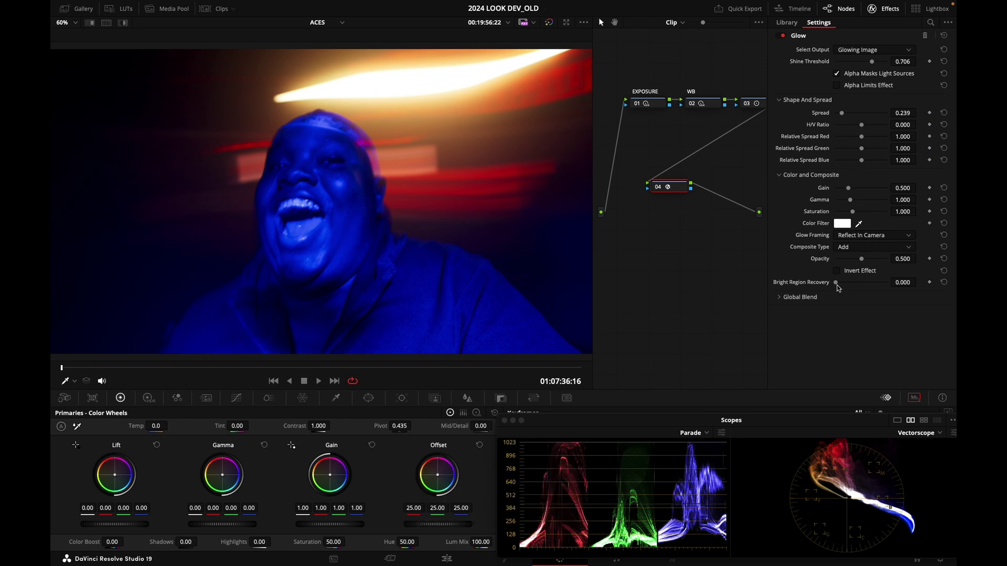
pyautogui.click(808, 296)
pyautogui.moveTo(882, 310); pyautogui.dragTo(848, 311)
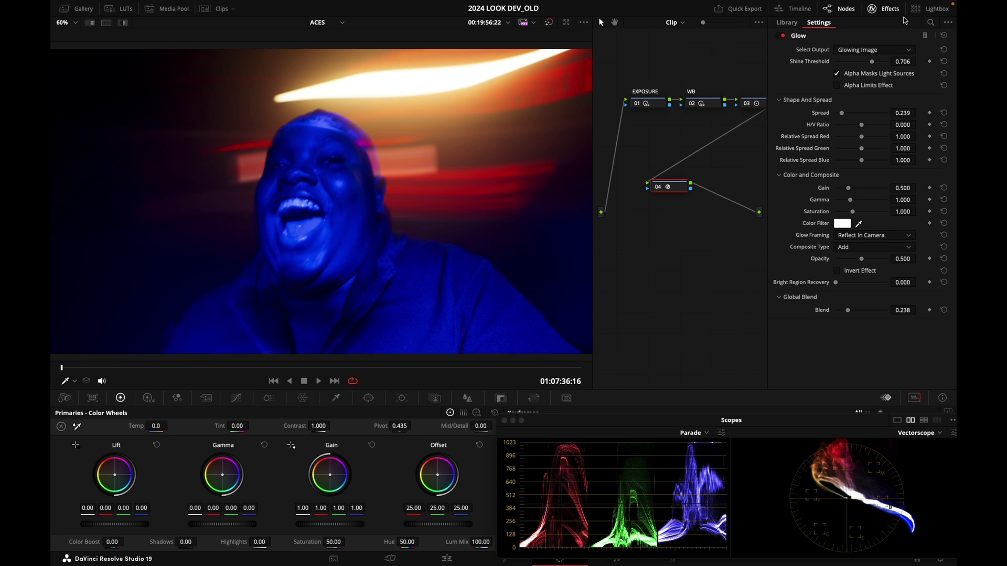
pyautogui.click(889, 9)
# Move the fourth node beneath the WB node and label it GLOW.
pyautogui.moveTo(693, 189)
pyautogui.mouseDown()
pyautogui.moveTo(705, 167)
pyautogui.moveTo(701, 179)
pyautogui.mouseUp()
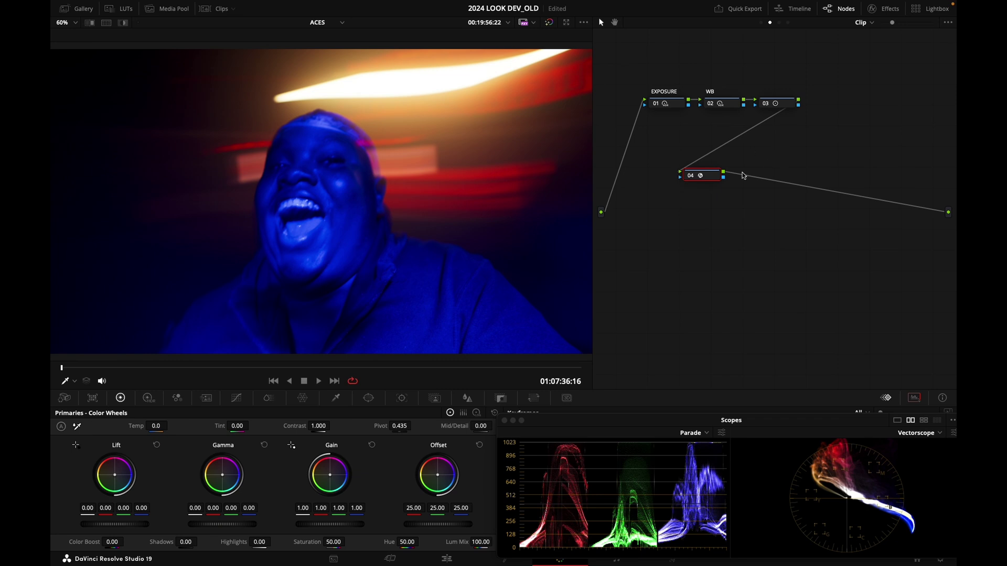
pyautogui.press('Return')
# Compare the image with all four nodes disabled and enabled, and with the whole grade bypassed and restored.
pyautogui.moveTo(640, 61); pyautogui.dragTo(905, 236)
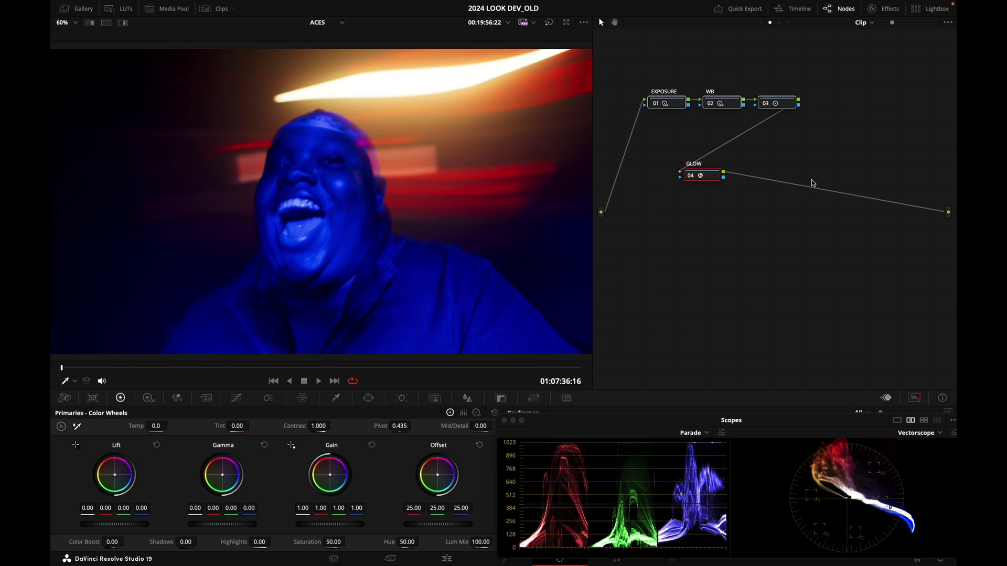
pyautogui.hotkey('ctrl', 'd')
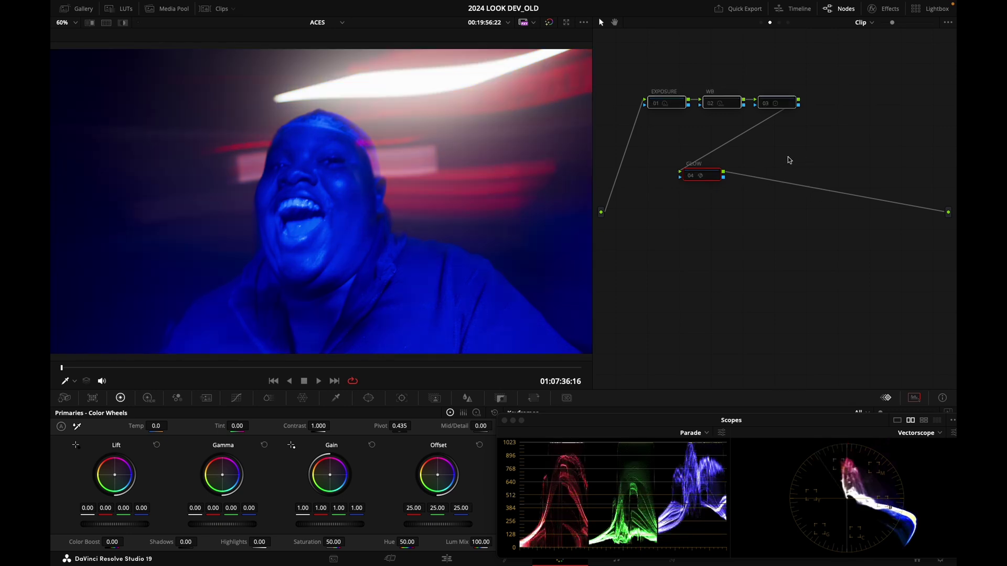
pyautogui.hotkey('ctrl', 'd')
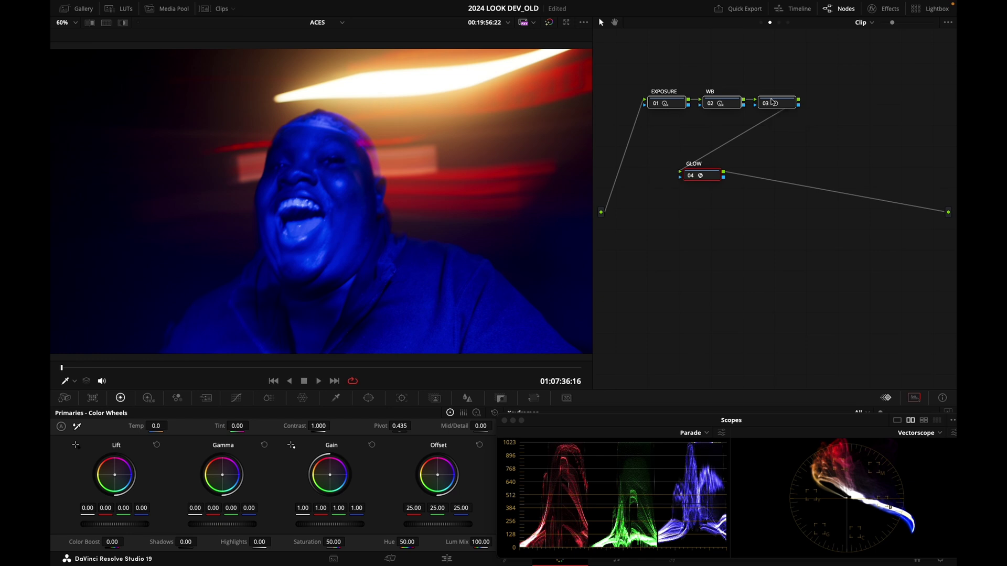
pyautogui.hotkey('shift', 'd')
pyautogui.hotkey('shift', 'd')
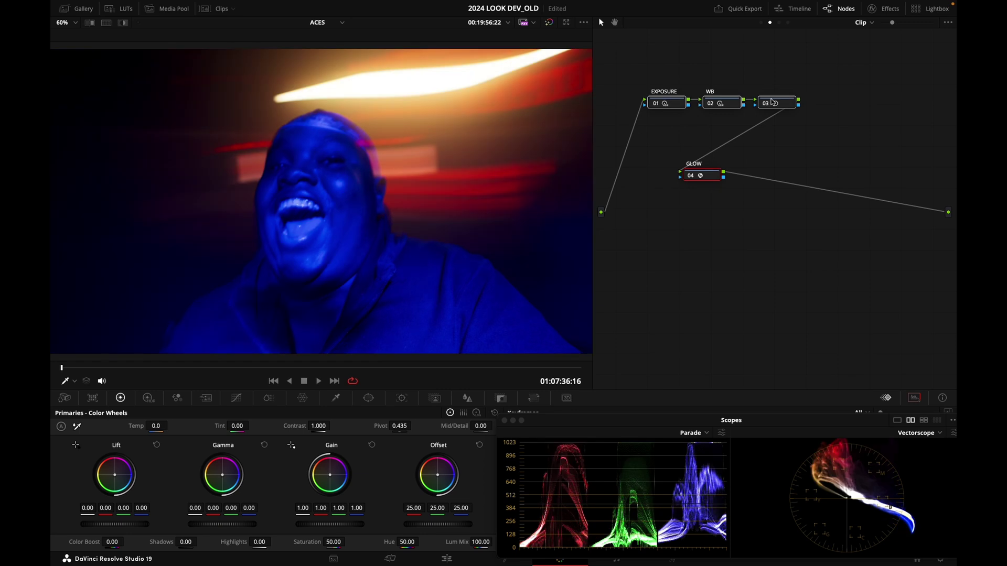